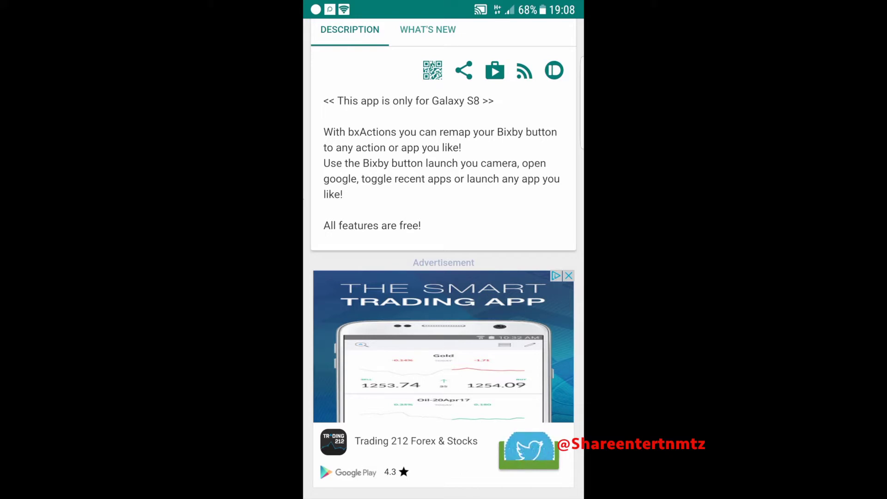
pyautogui.scroll(-3, 444, 277)
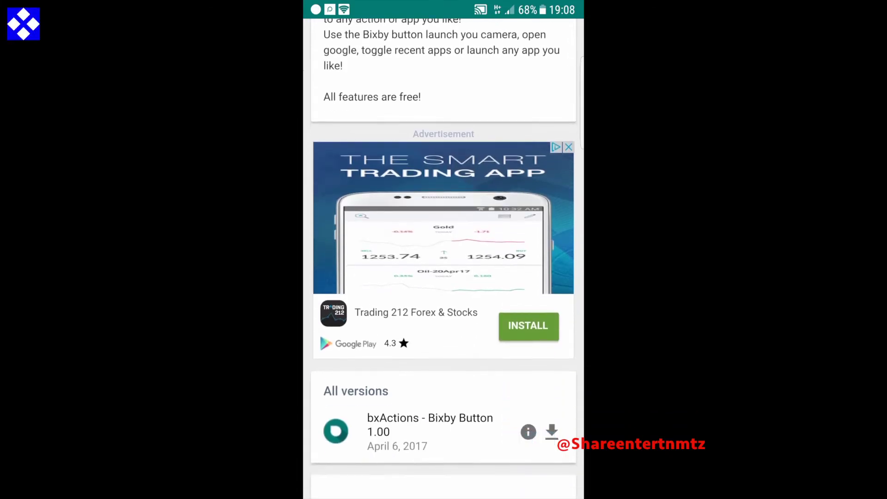
pyautogui.scroll(-2, 444, 277)
pyautogui.scroll(-2, 443, 277)
pyautogui.scroll(-2, 444, 277)
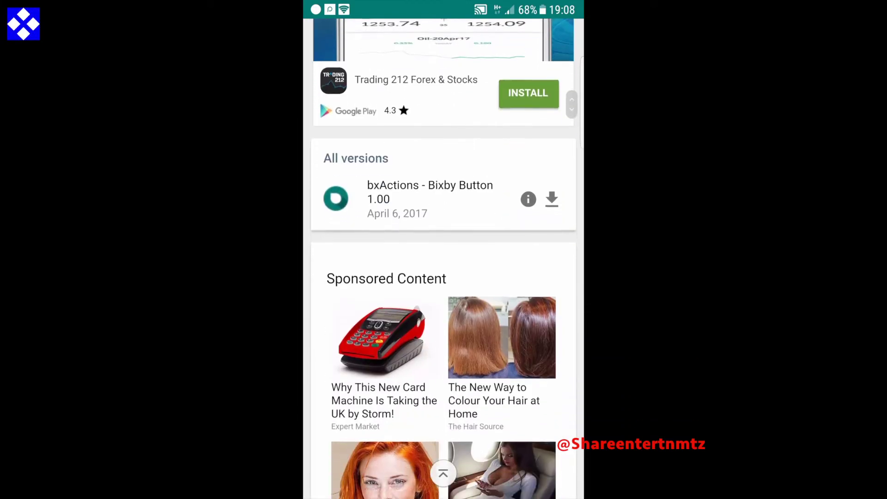
pyautogui.scroll(-2, 444, 277)
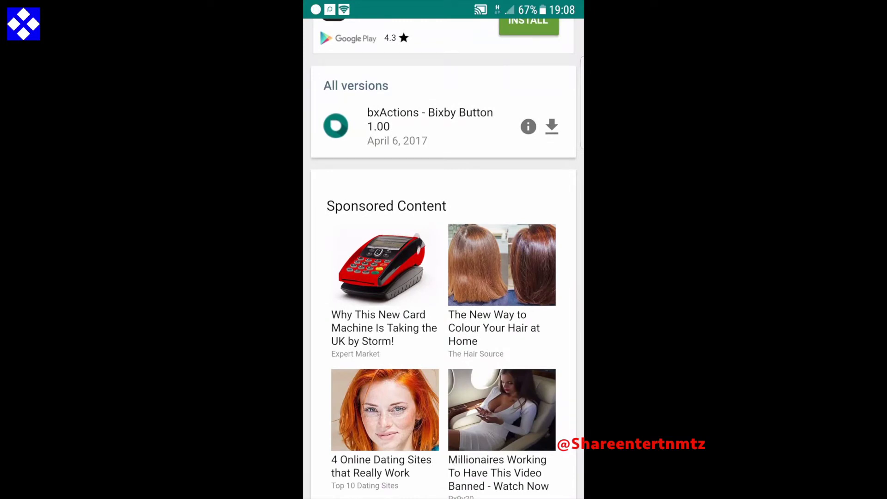
# Reload the bxActions - Bixby Button page to show the All versions entry for 1.00.
pyautogui.click(430, 119)
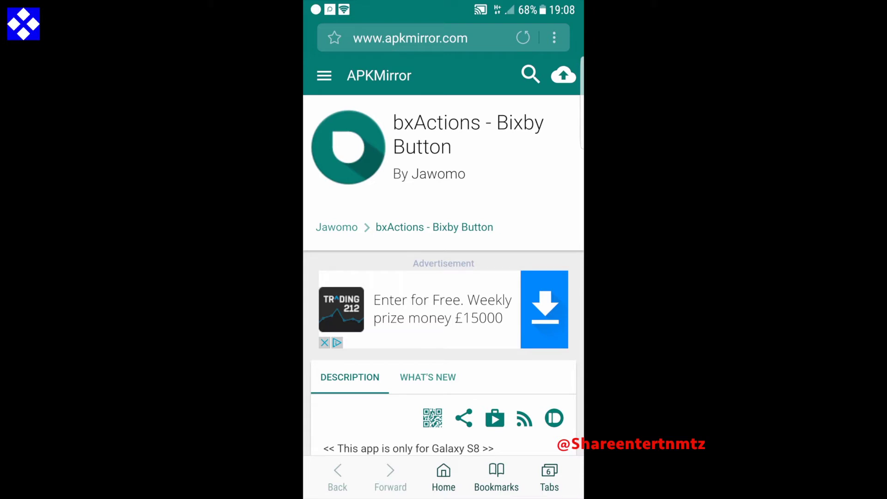
pyautogui.scroll(-5, 444, 277)
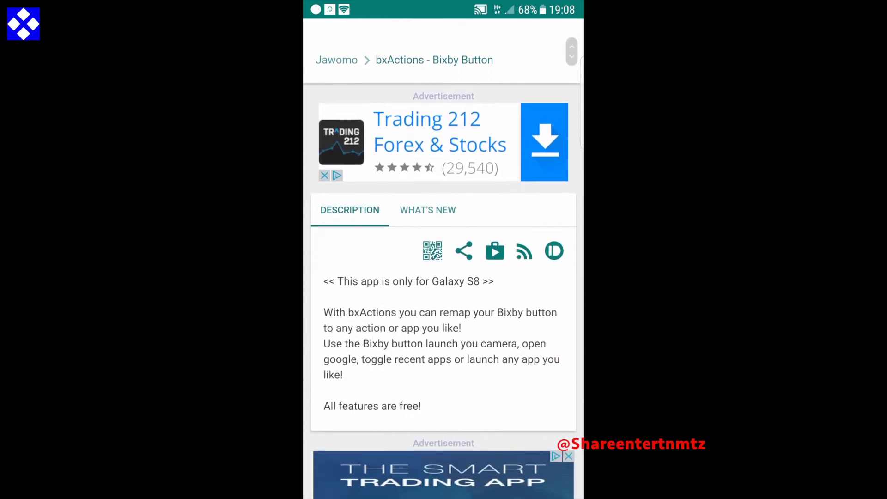
pyautogui.scroll(-5, 443, 277)
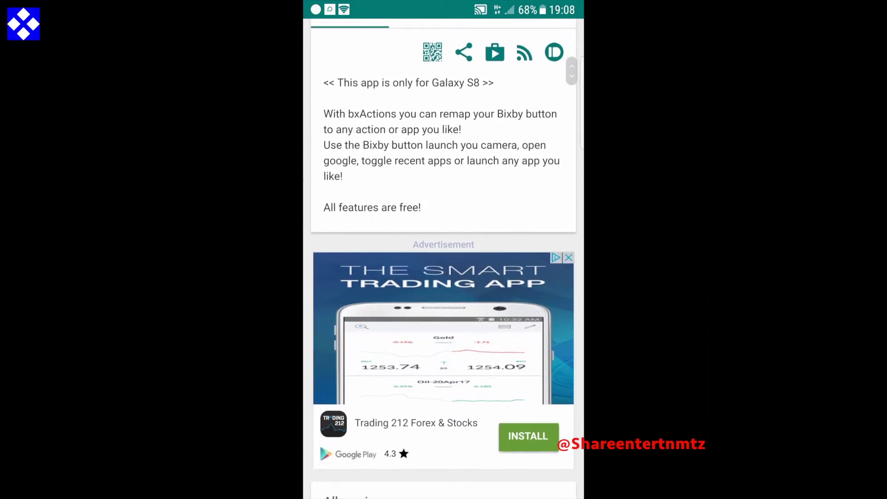
pyautogui.scroll(1, 444, 277)
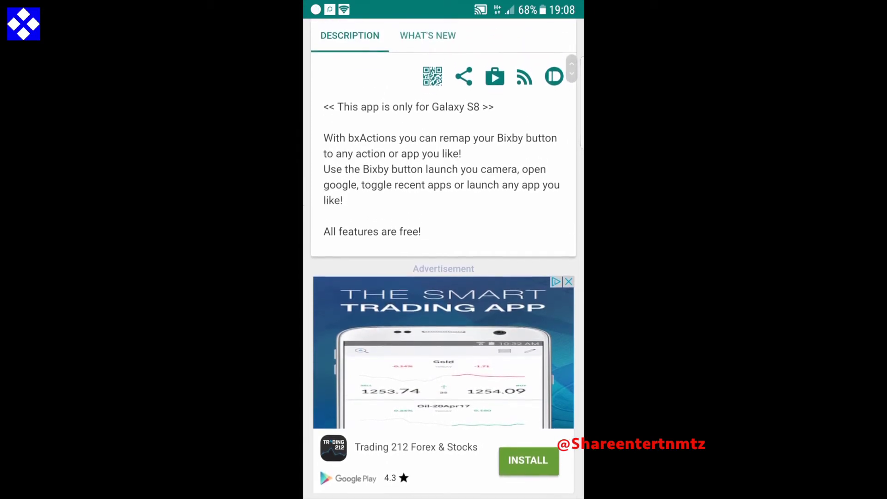
pyautogui.scroll(-1, 443, 277)
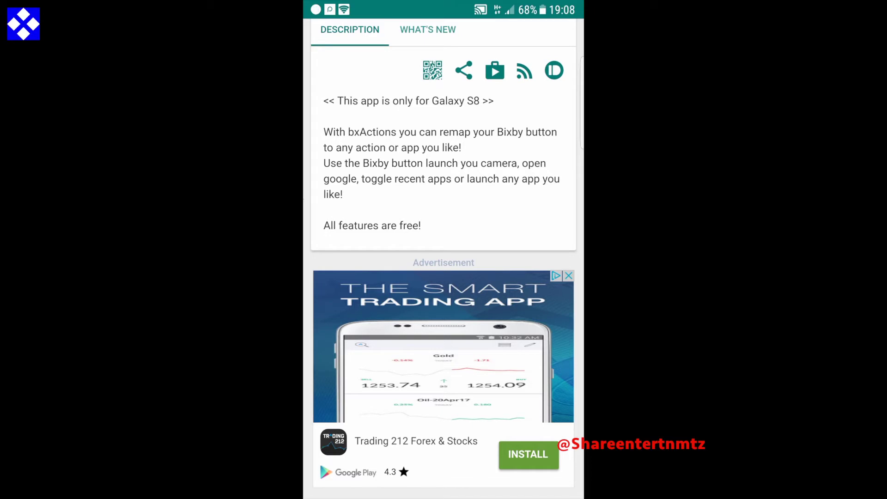
pyautogui.scroll(-4, 445, 254)
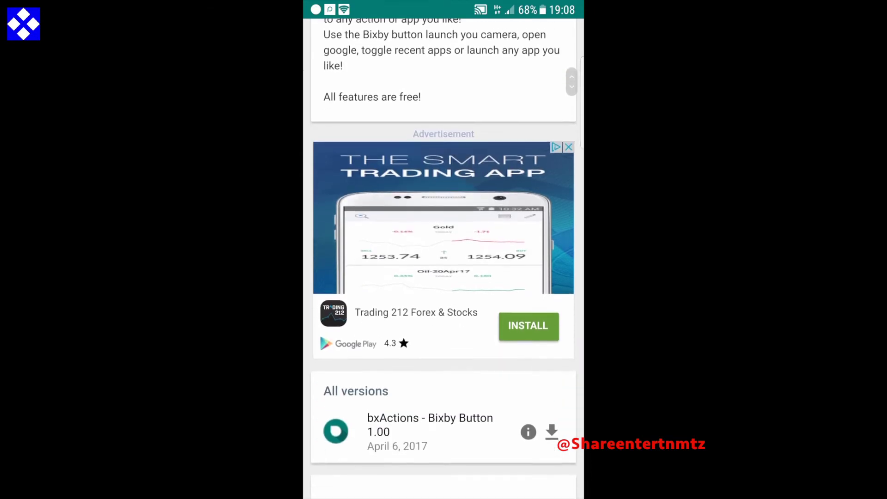
pyautogui.scroll(-1, 443, 258)
pyautogui.scroll(-1, 444, 259)
pyautogui.scroll(-1, 444, 259)
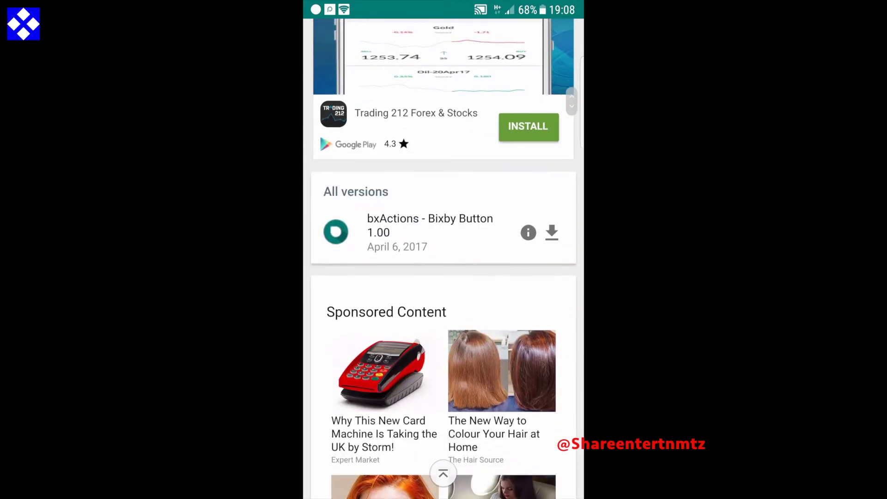
pyautogui.scroll(-1, 443, 259)
pyautogui.scroll(-1, 445, 259)
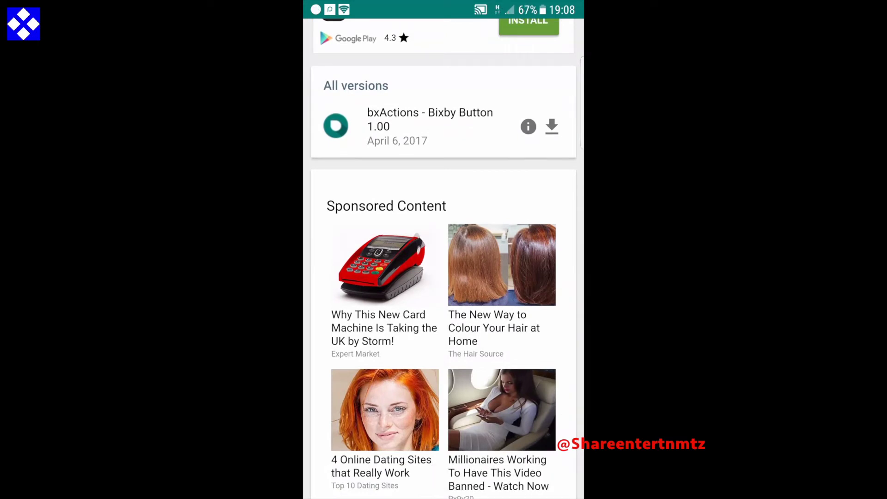
pyautogui.scroll(5, 443, 258)
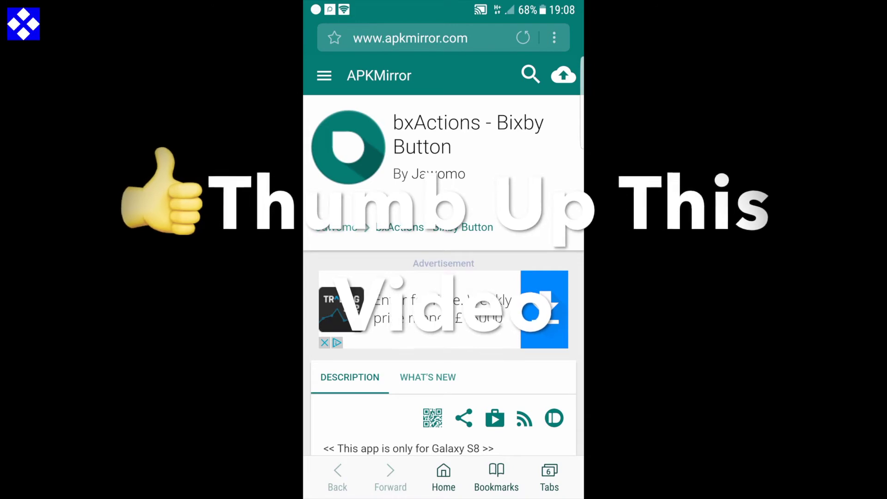
pyautogui.scroll(-5, 443, 278)
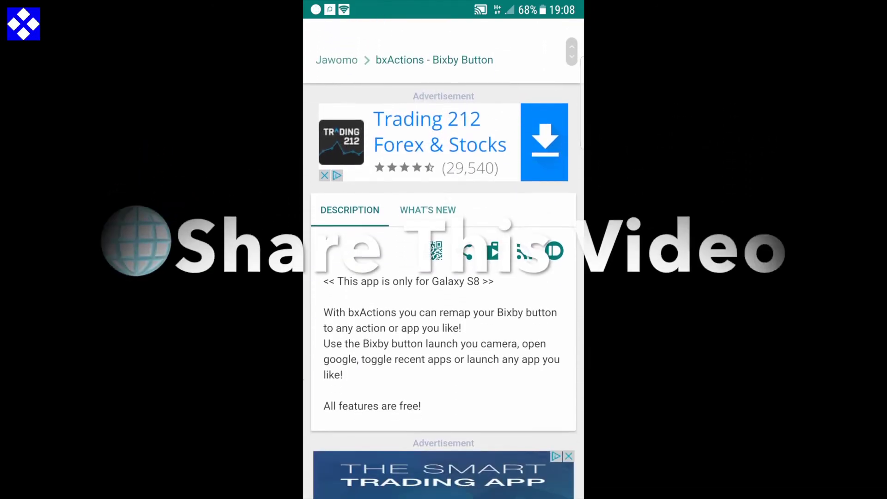
pyautogui.scroll(-3, 444, 277)
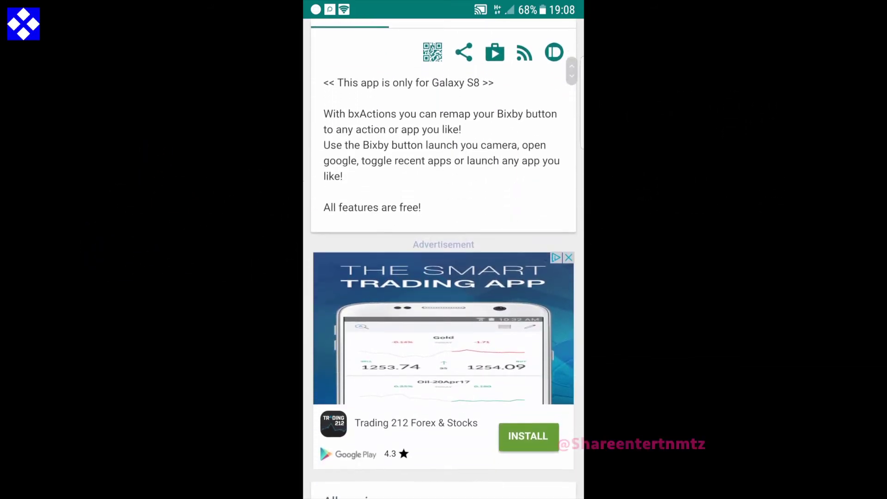
pyautogui.scroll(1, 443, 277)
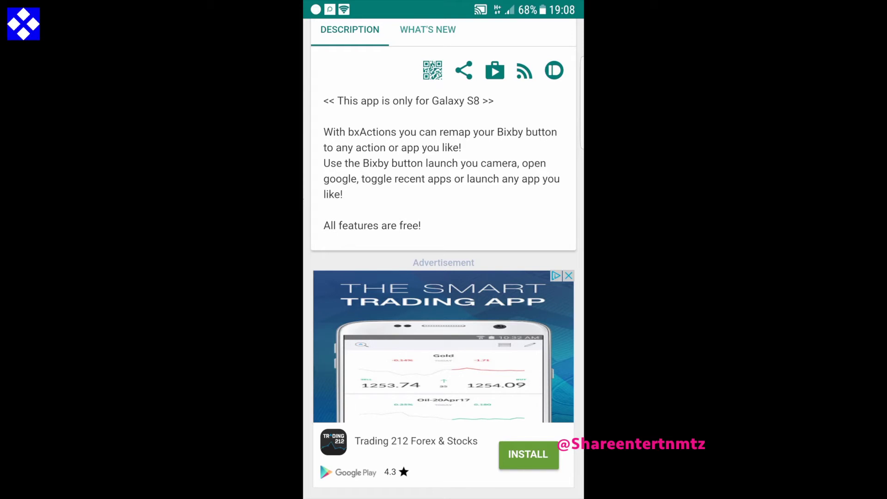
pyautogui.scroll(-3, 444, 259)
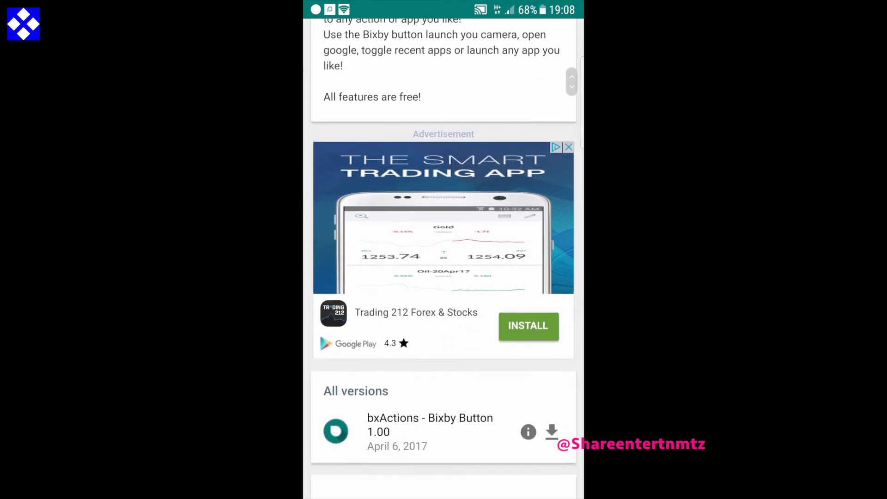
pyautogui.scroll(-3, 444, 258)
pyautogui.scroll(-1, 444, 259)
pyautogui.scroll(-1, 443, 258)
pyautogui.scroll(-1, 444, 259)
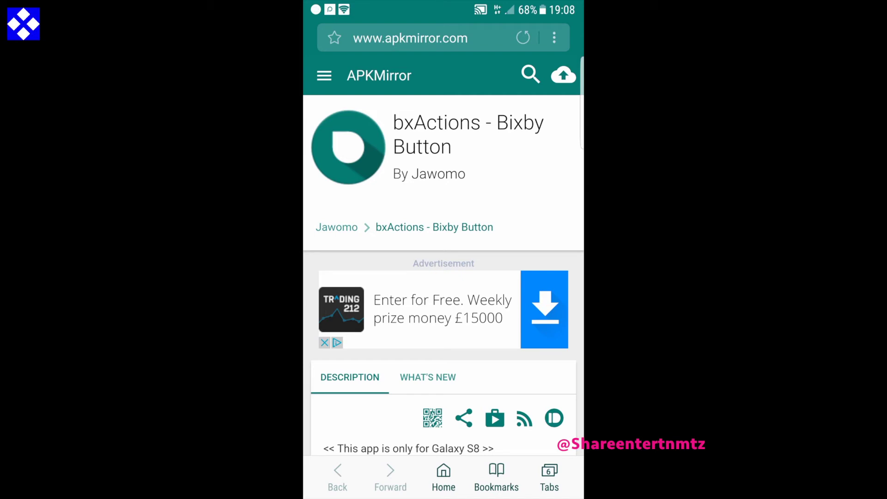
pyautogui.scroll(-5, 444, 277)
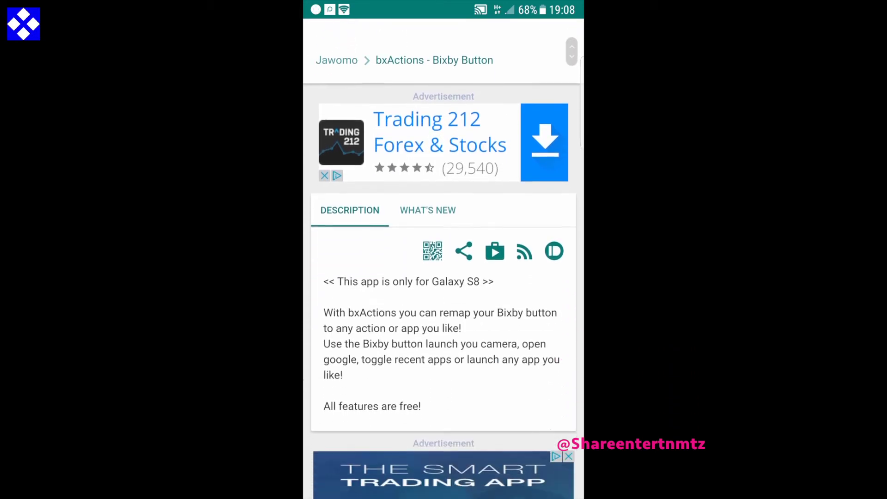
pyautogui.scroll(-5, 444, 277)
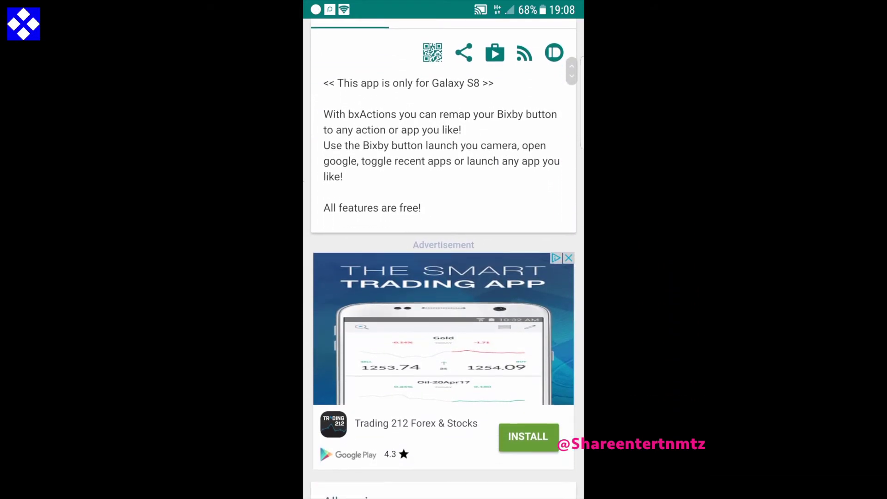
pyautogui.scroll(1, 444, 277)
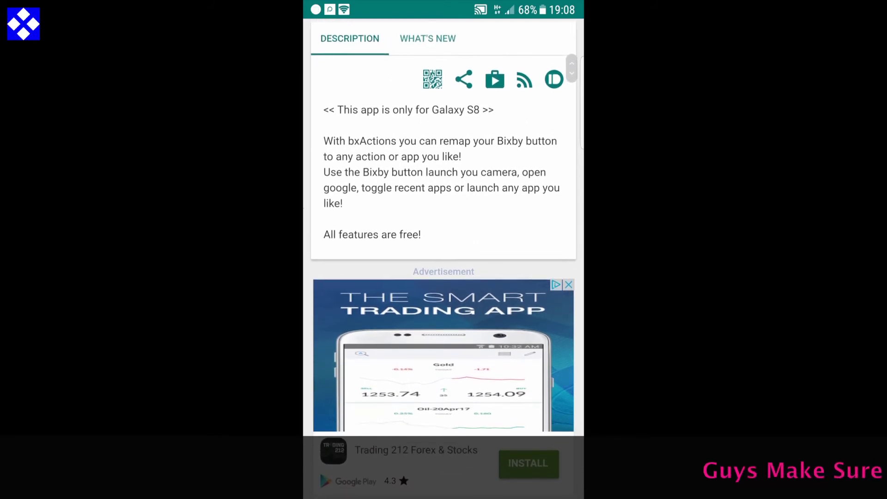
pyautogui.scroll(-1, 443, 250)
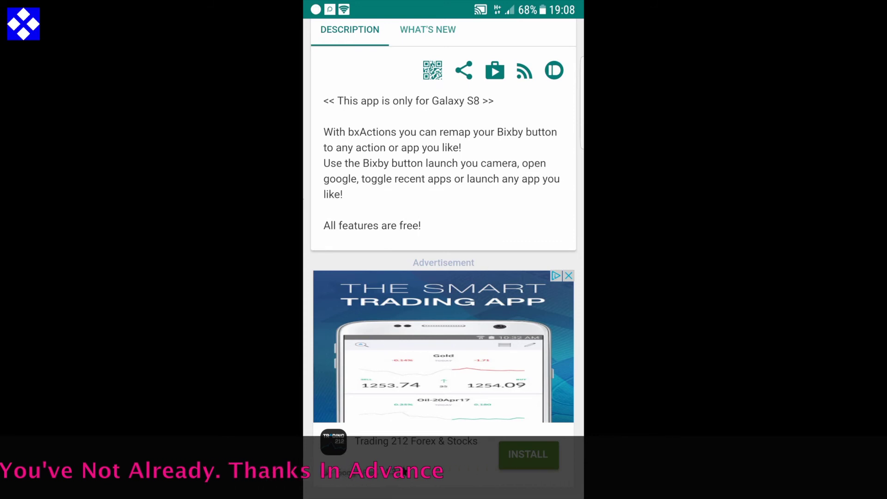
pyautogui.scroll(-3, 444, 257)
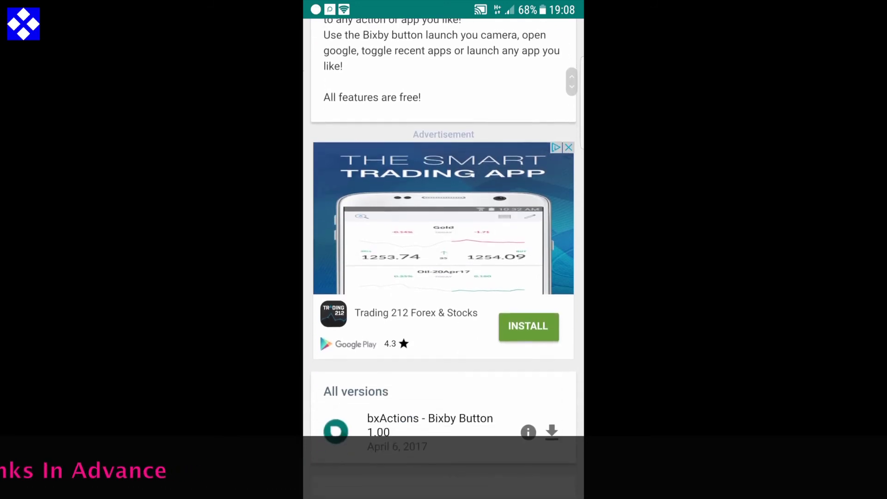
pyautogui.scroll(-3, 444, 257)
pyautogui.scroll(-2, 444, 277)
pyautogui.scroll(-2, 444, 277)
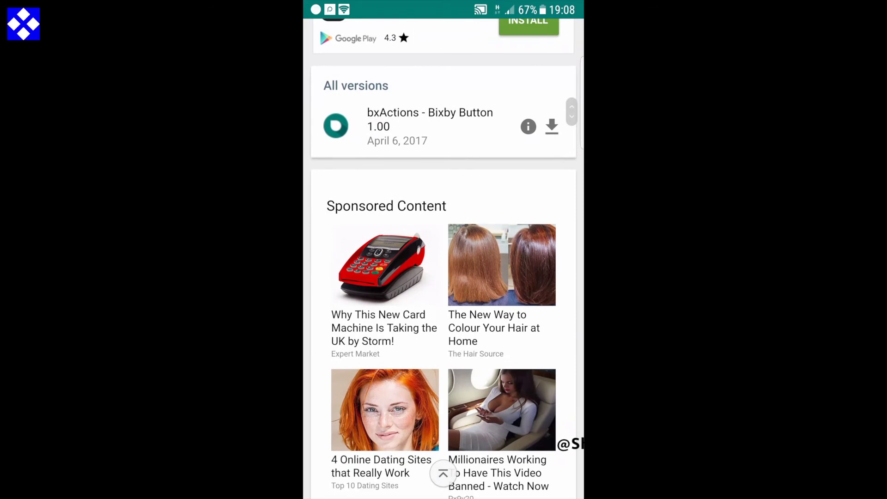